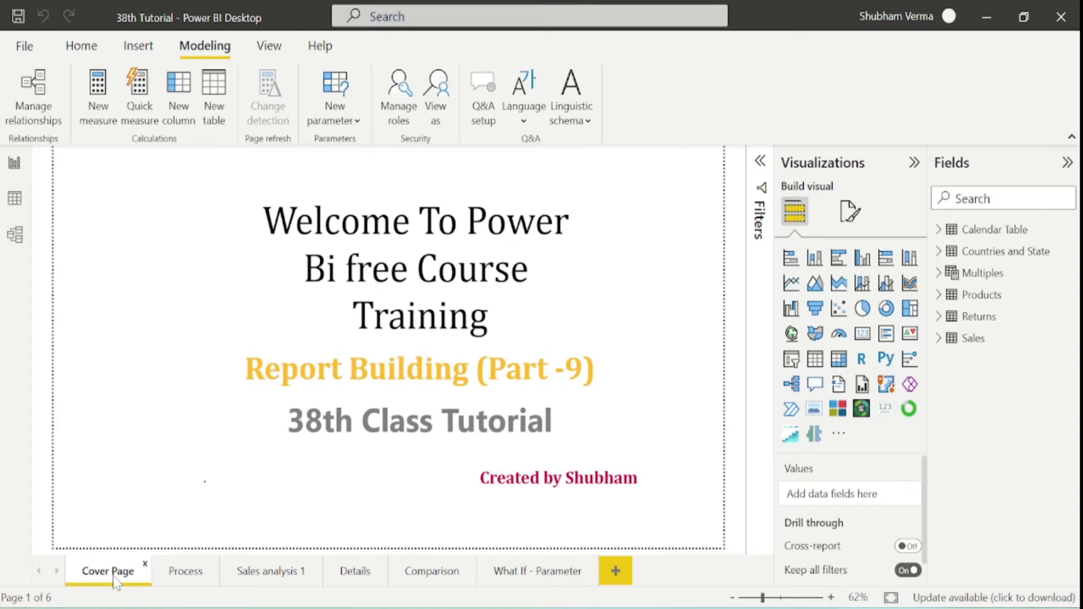
- Switch to the Sales analysis 1 page and show the Modeling ribbon commands
left_click(271, 571)
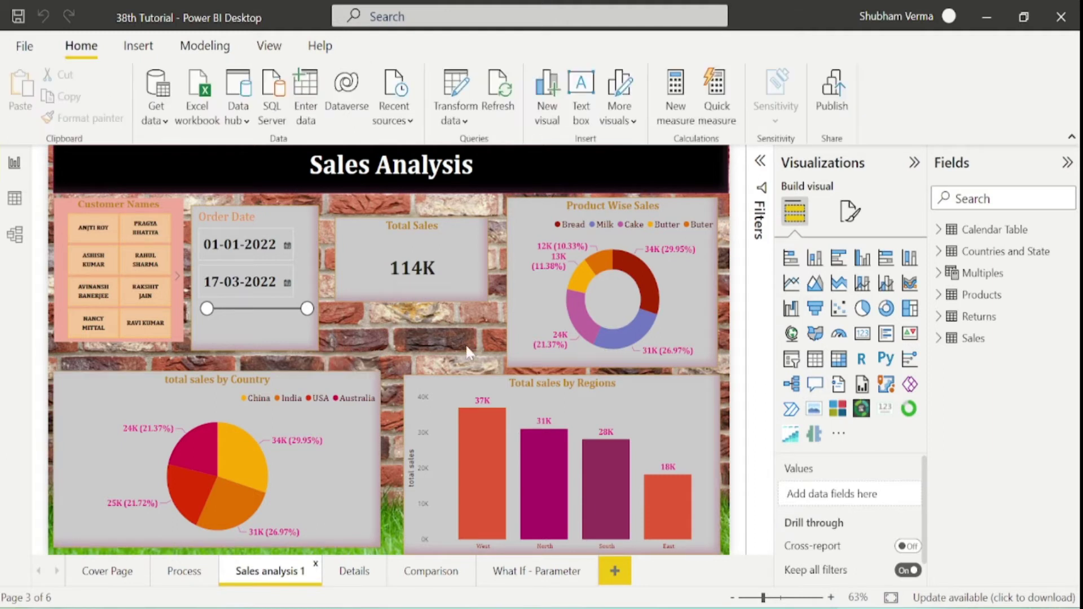
left_click(209, 52)
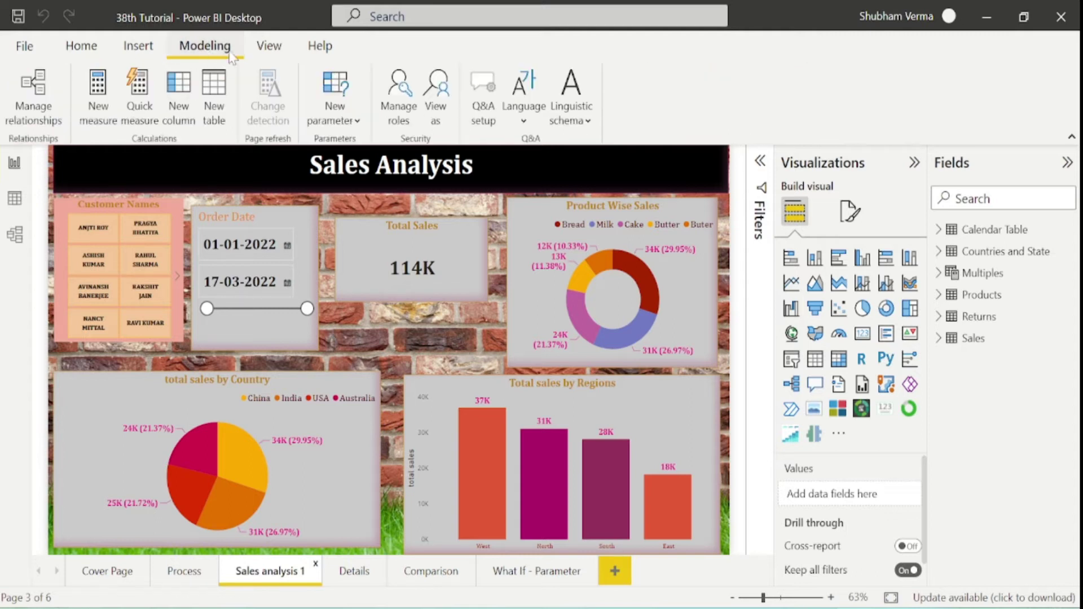
- Add a role named 'china' with the Countries and State filter [Country] = "China"
left_click(399, 127)
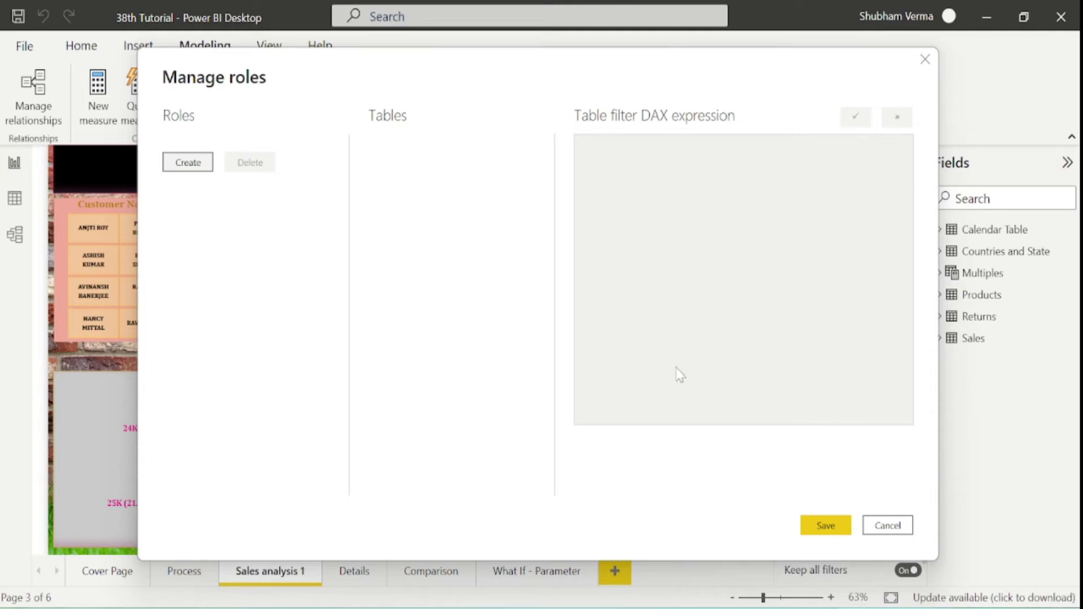
left_click(201, 162)
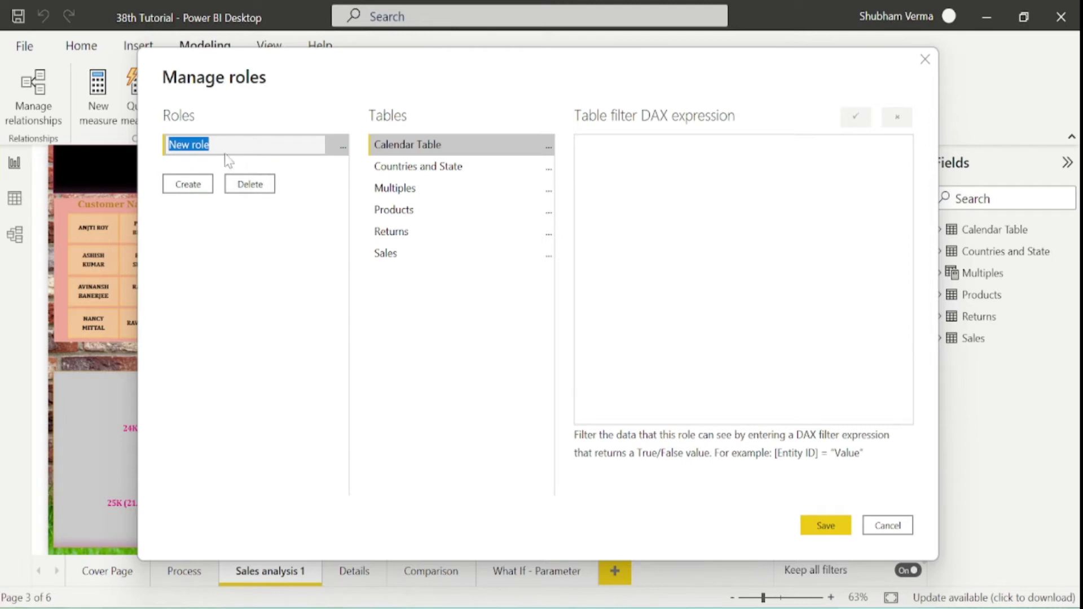
key("BackSpace")
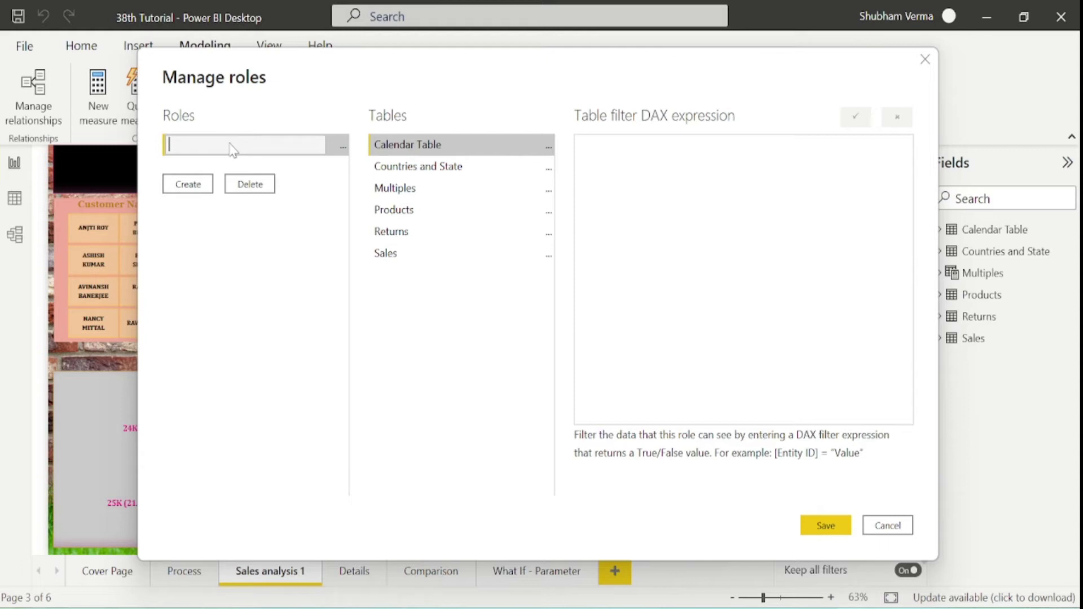
type("china")
left_click(459, 166)
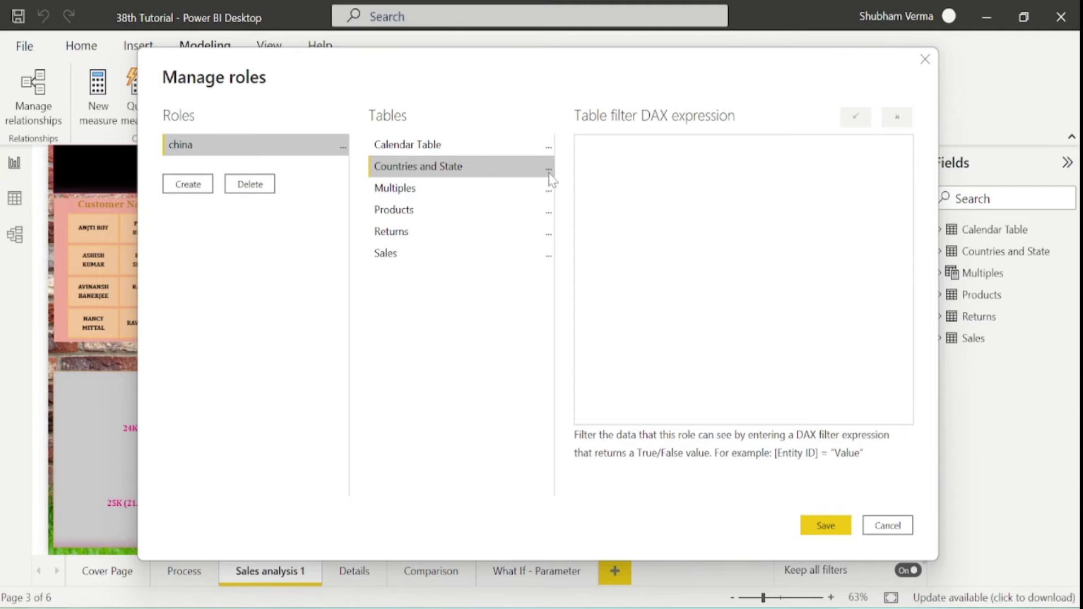
left_click(548, 170)
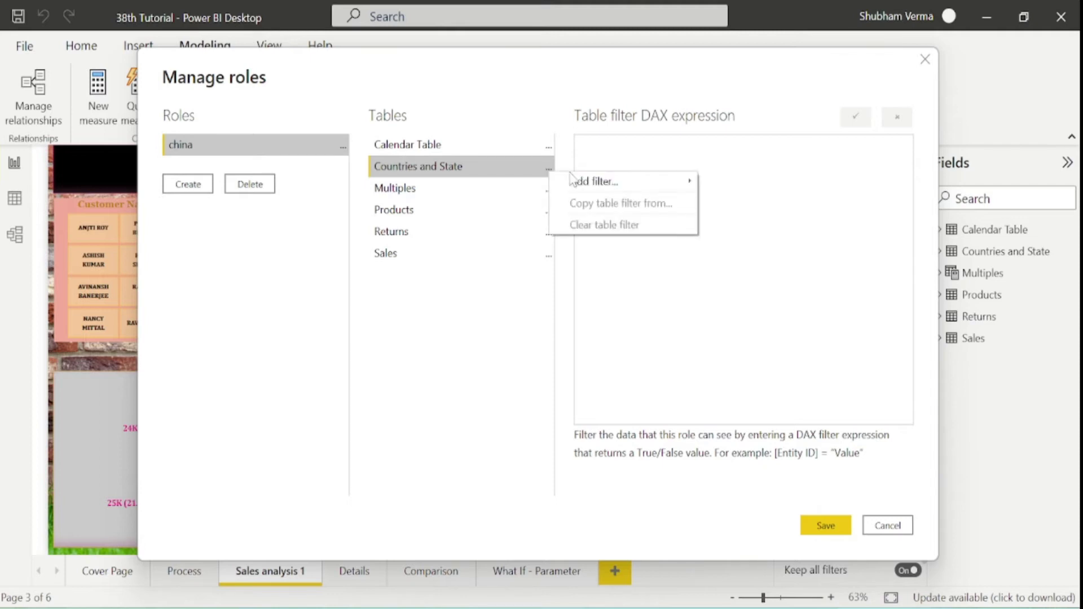
mouse_move(632, 186)
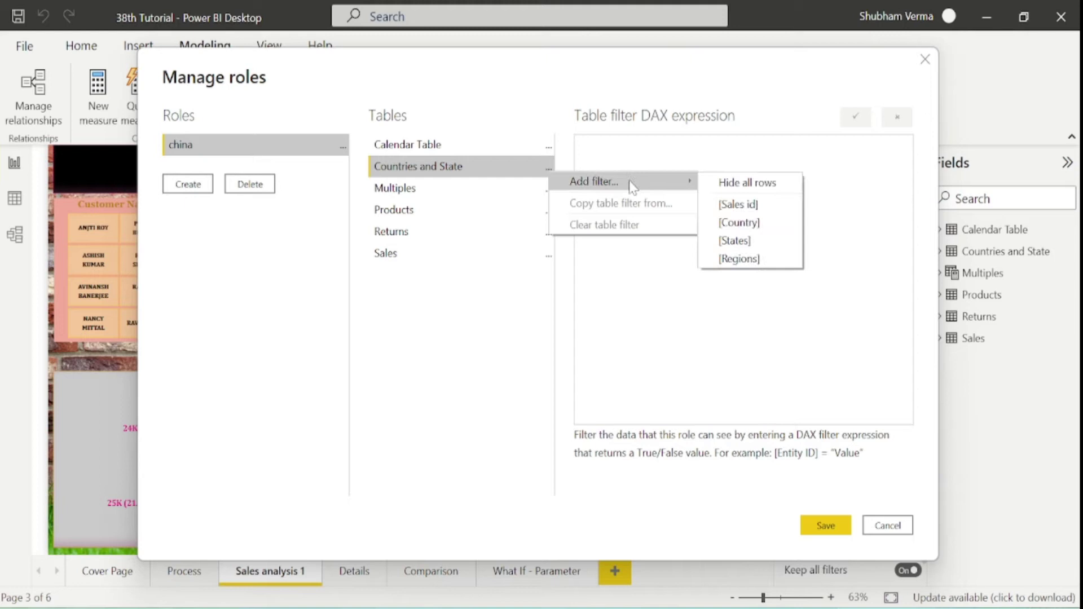
left_click(742, 224)
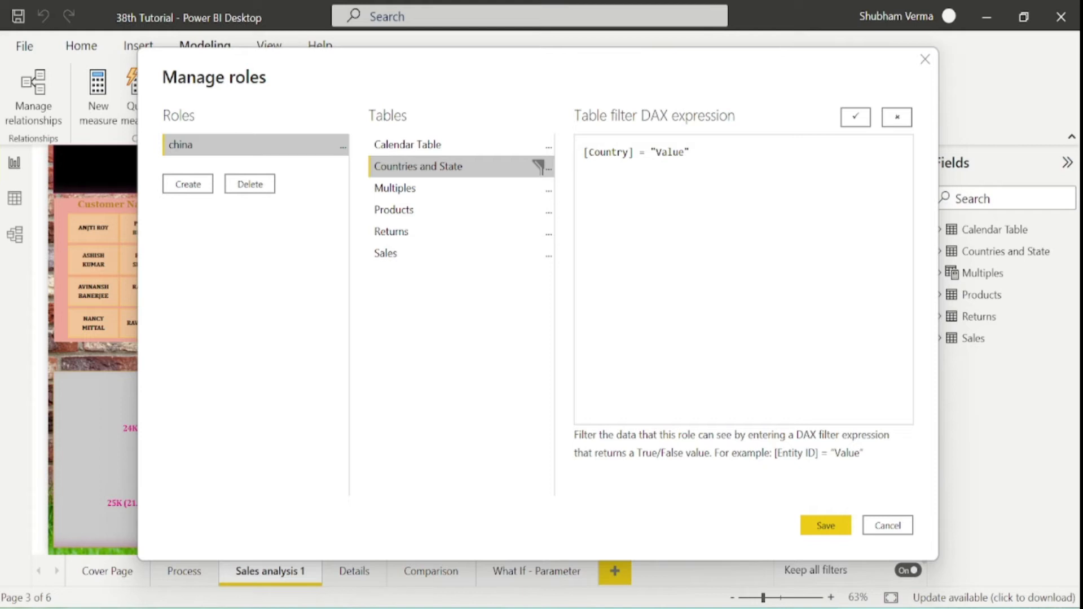
type("China")
- Save the china role and preview the report as the china role
left_click(831, 530)
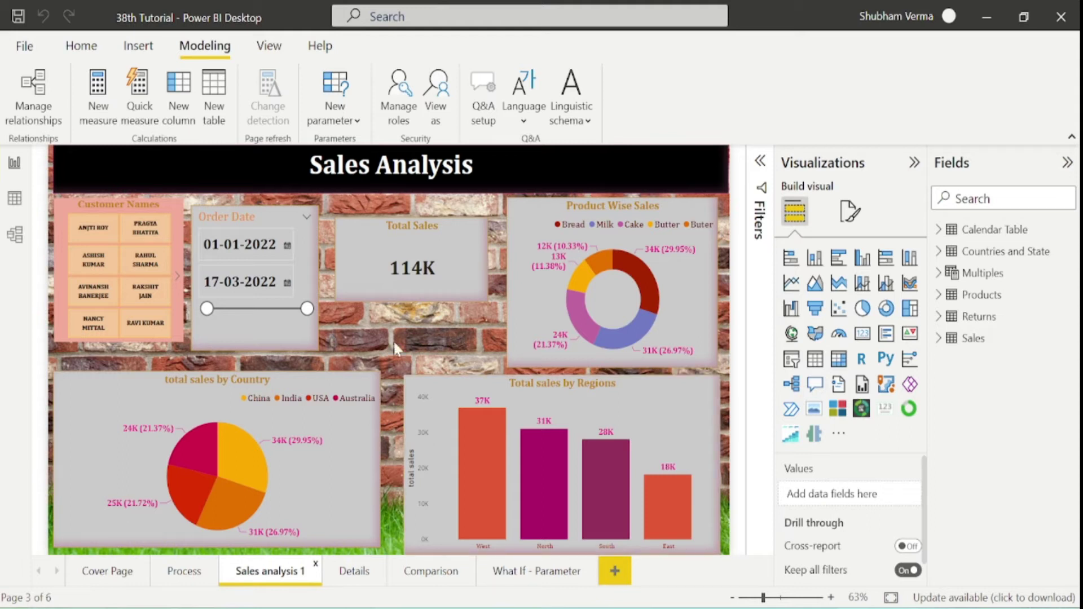
left_click(439, 125)
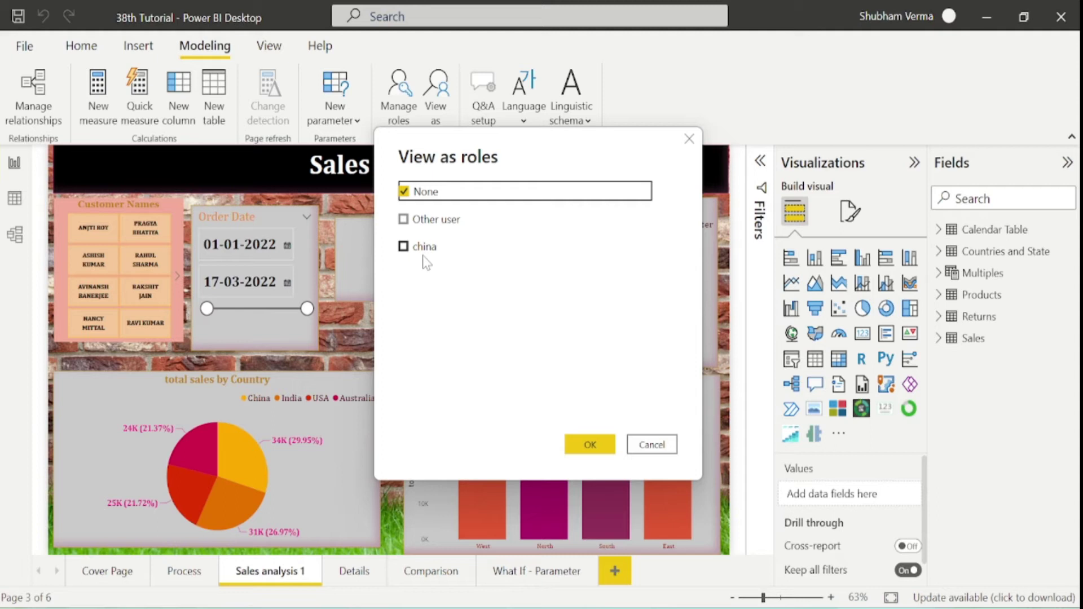
left_click(405, 247)
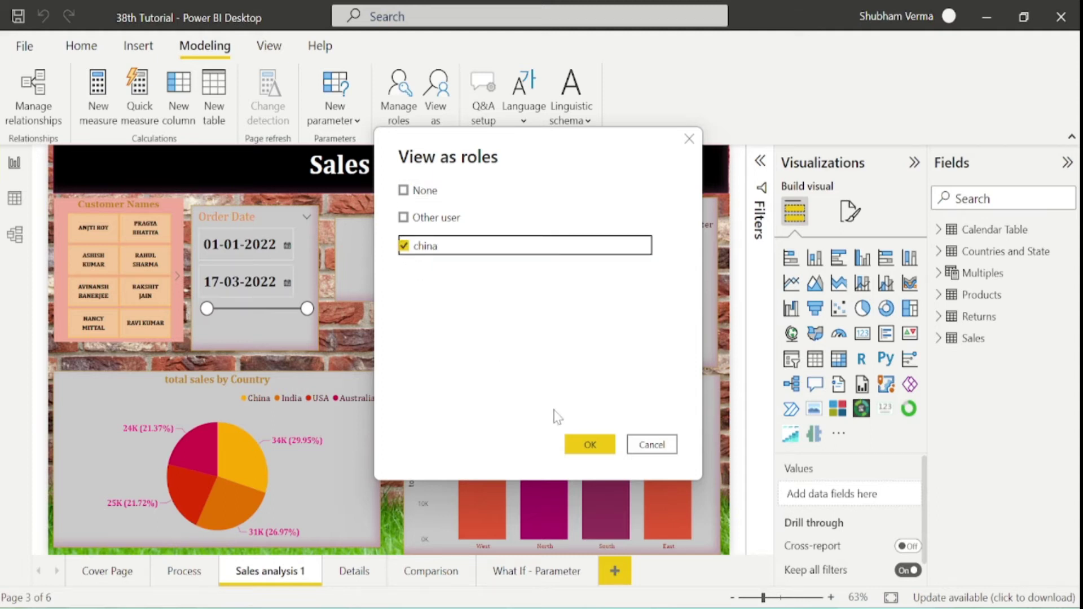
left_click(590, 446)
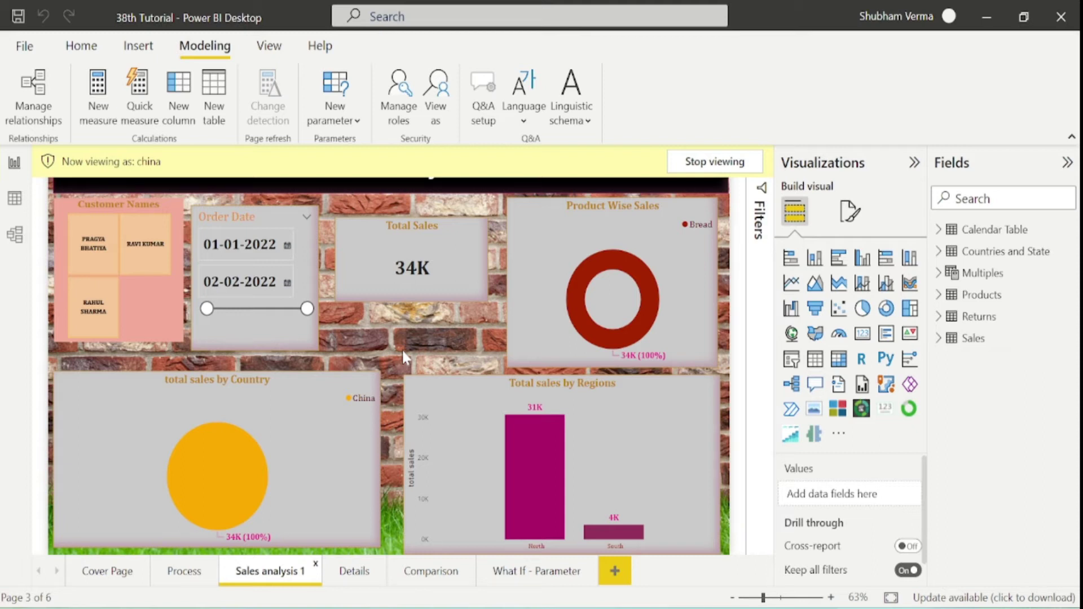
- Check the Details and Sales analysis 1 pages as china, then stop viewing as the role
left_click(351, 571)
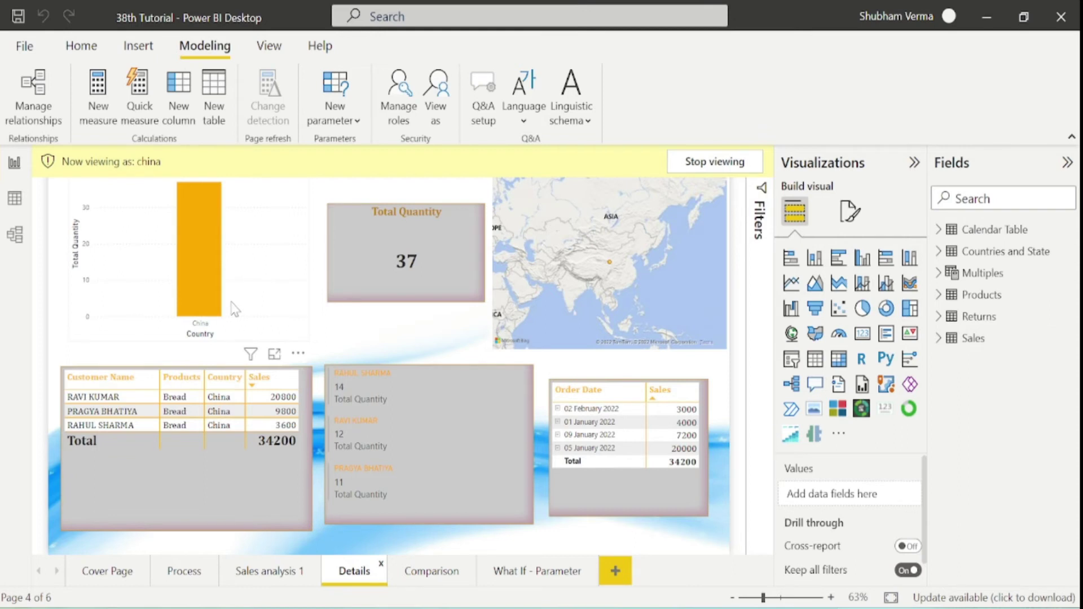
left_click(276, 568)
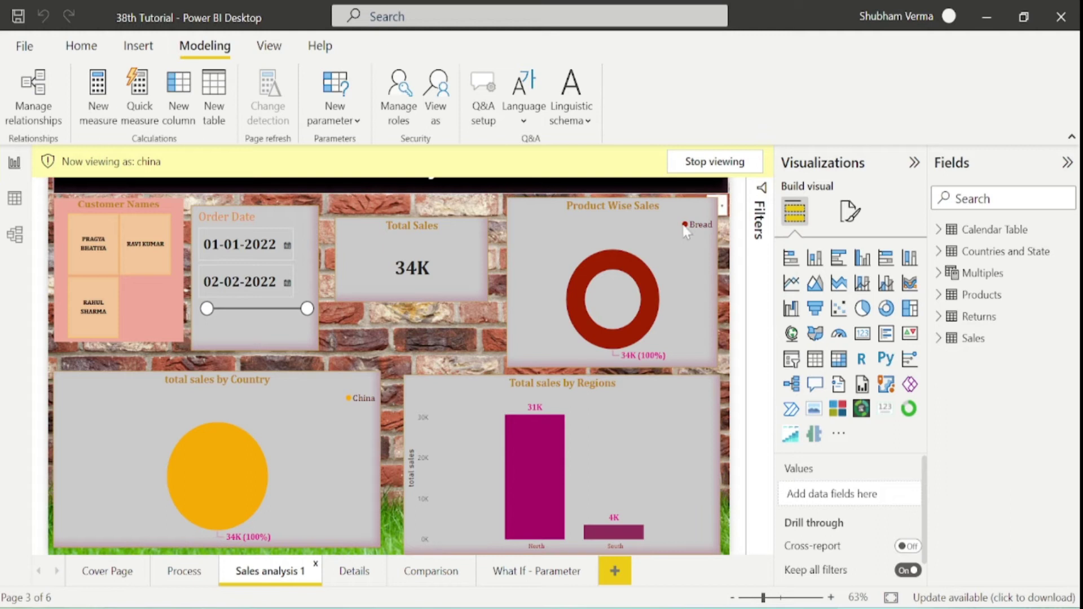
left_click(719, 167)
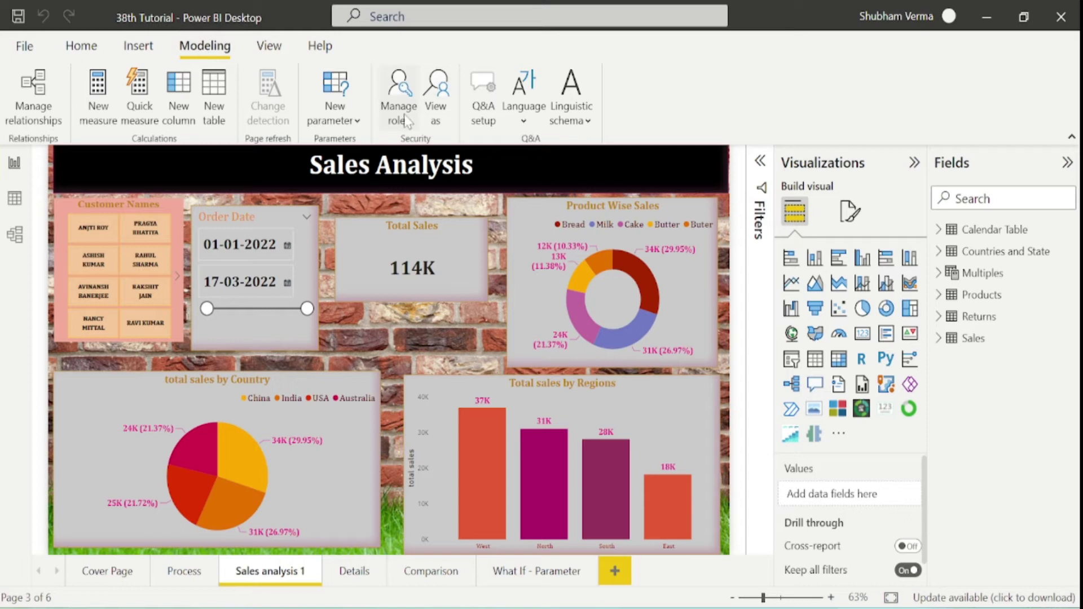
- Add a role named 'India and USA' with a Country filter on Countries and State
left_click(398, 94)
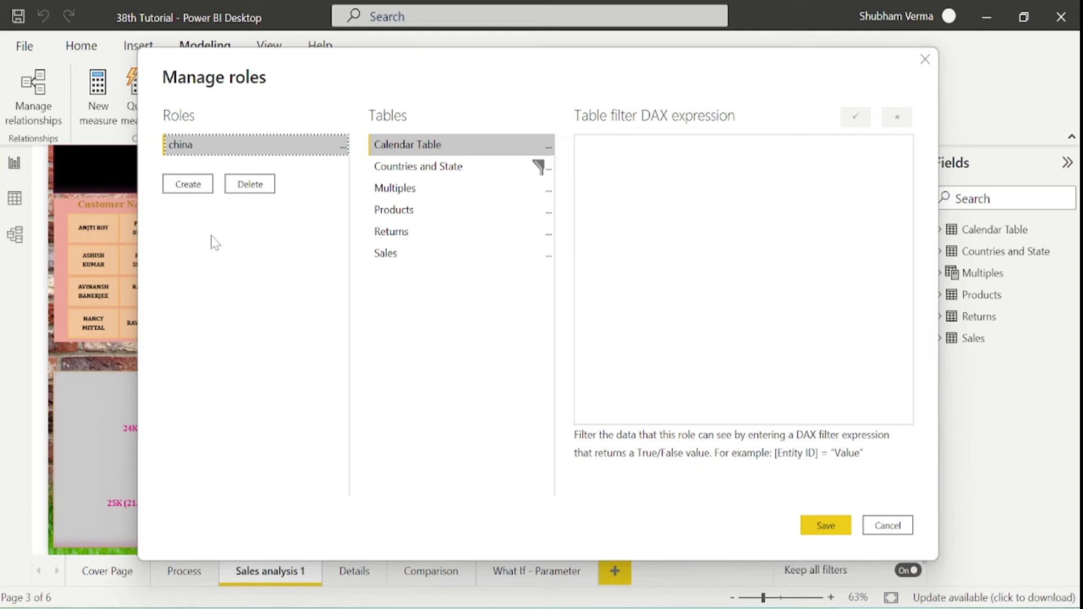
left_click(193, 186)
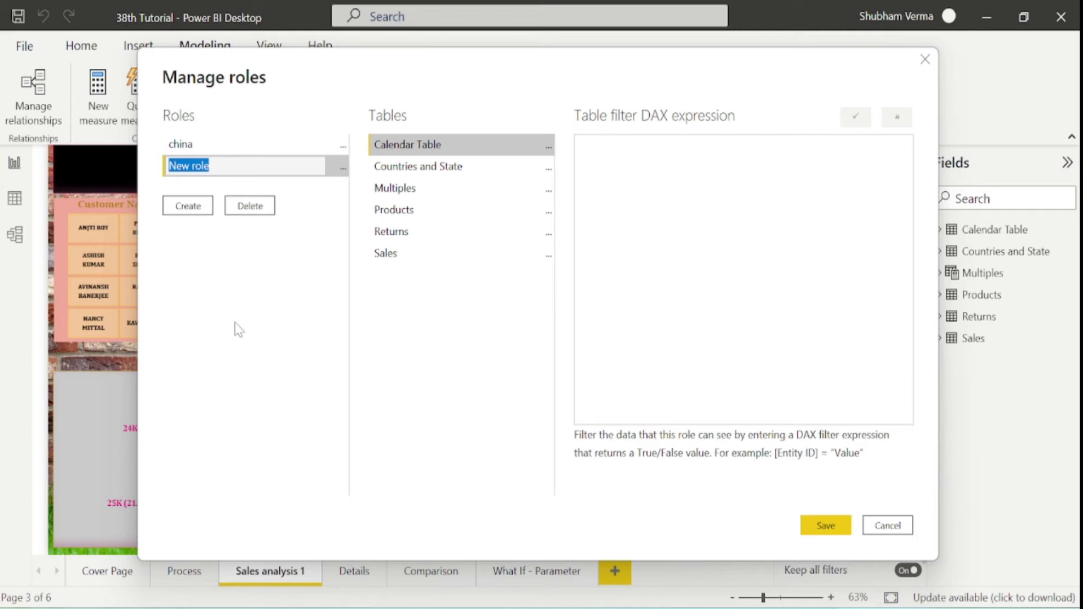
type("India and USA")
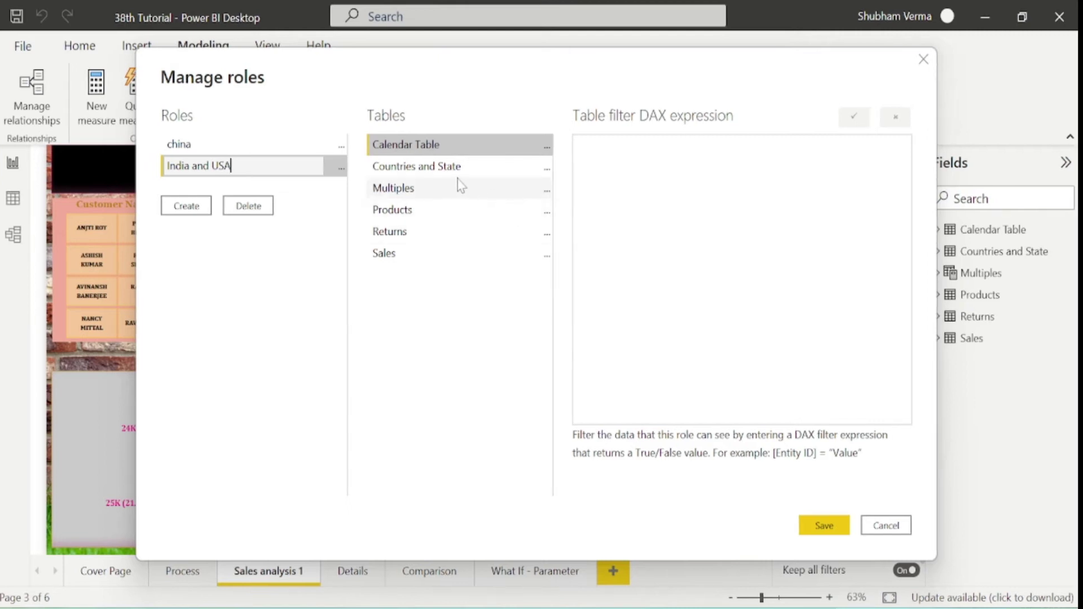
left_click(547, 171)
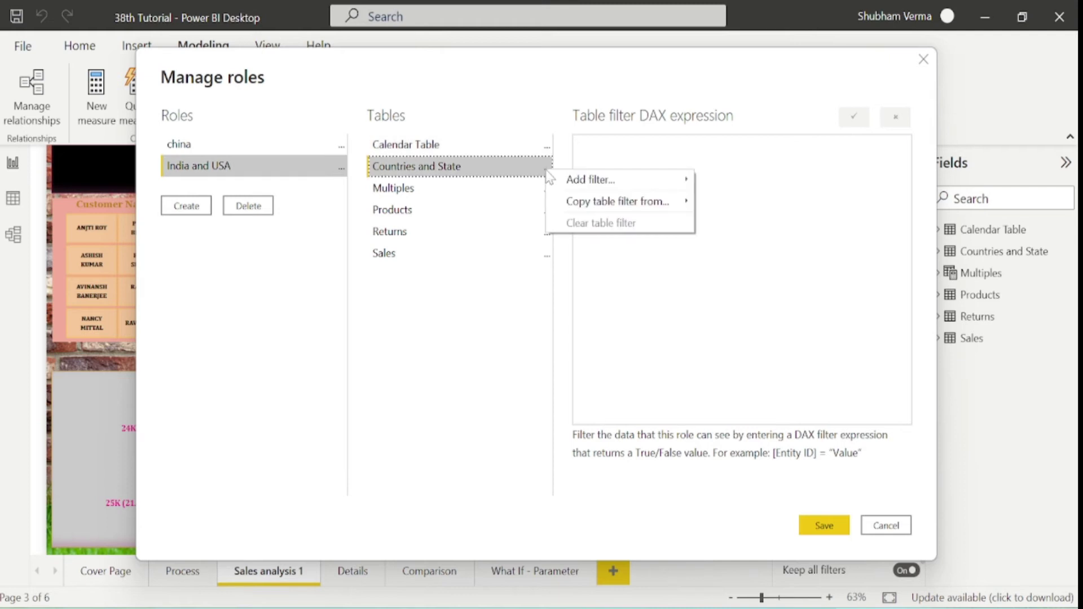
mouse_move(651, 189)
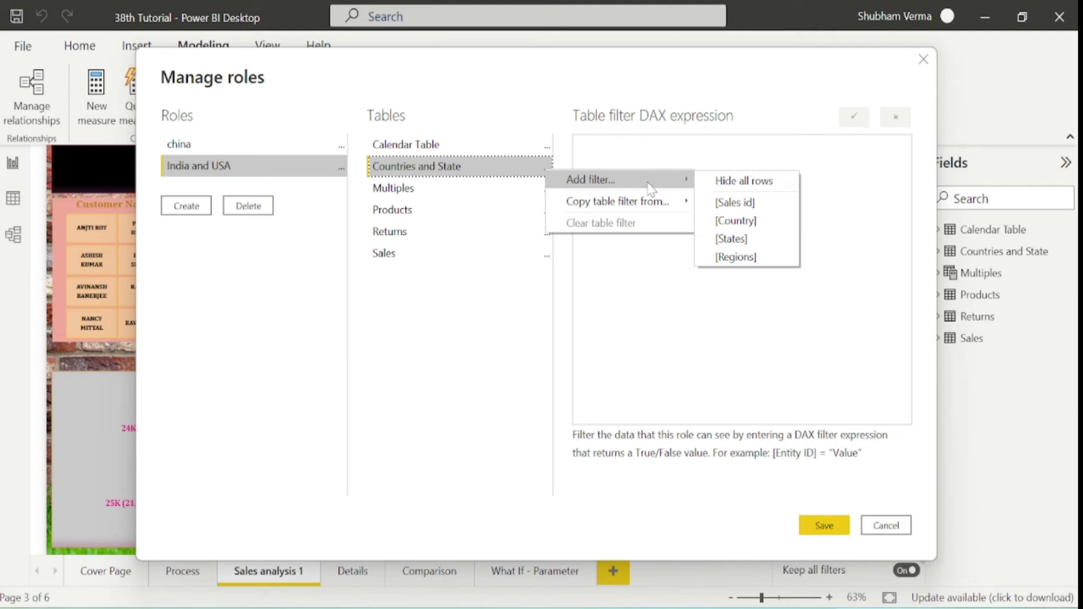
left_click(750, 221)
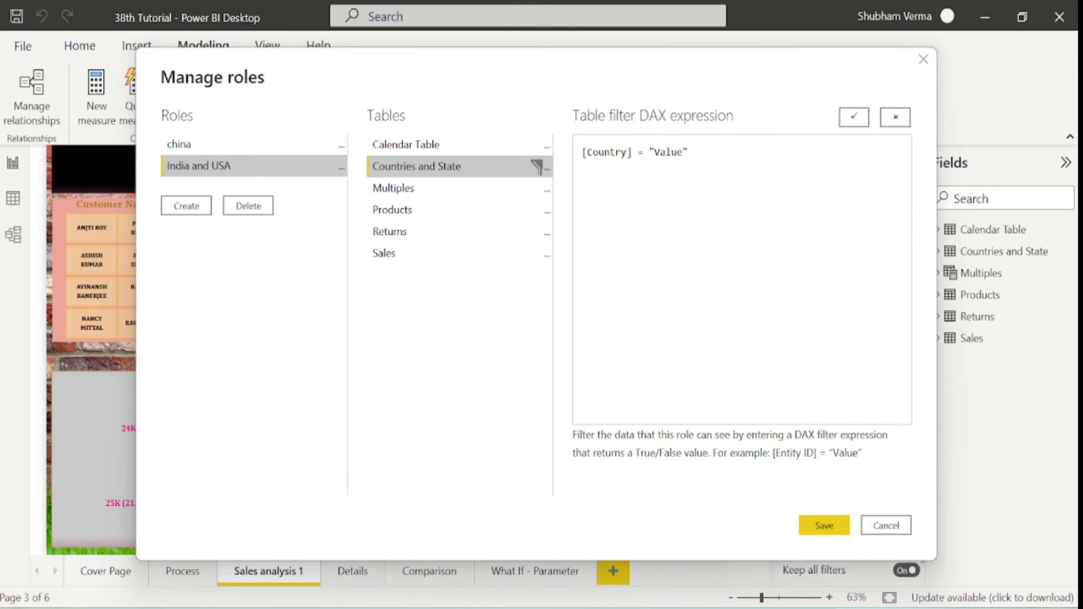
- Set the filter to [Country] = "India" || [Country] = "USA" and save the roles
left_click(683, 152)
key("BackSpace")
key("BackSpace")
key("BackSpace")
key("BackSpace")
key("BackSpace")
type("India")
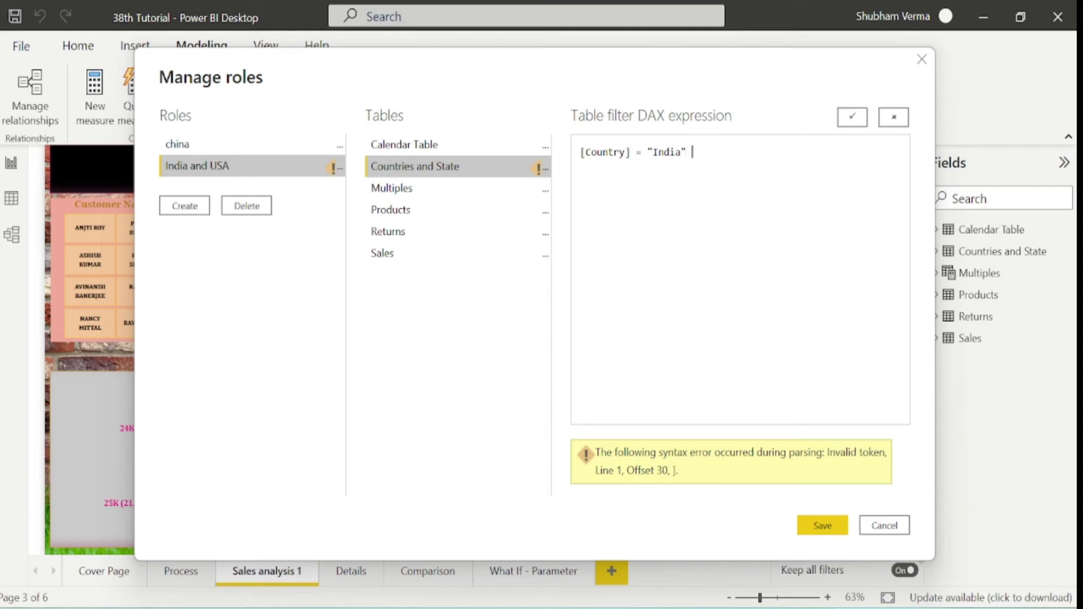
type("||")
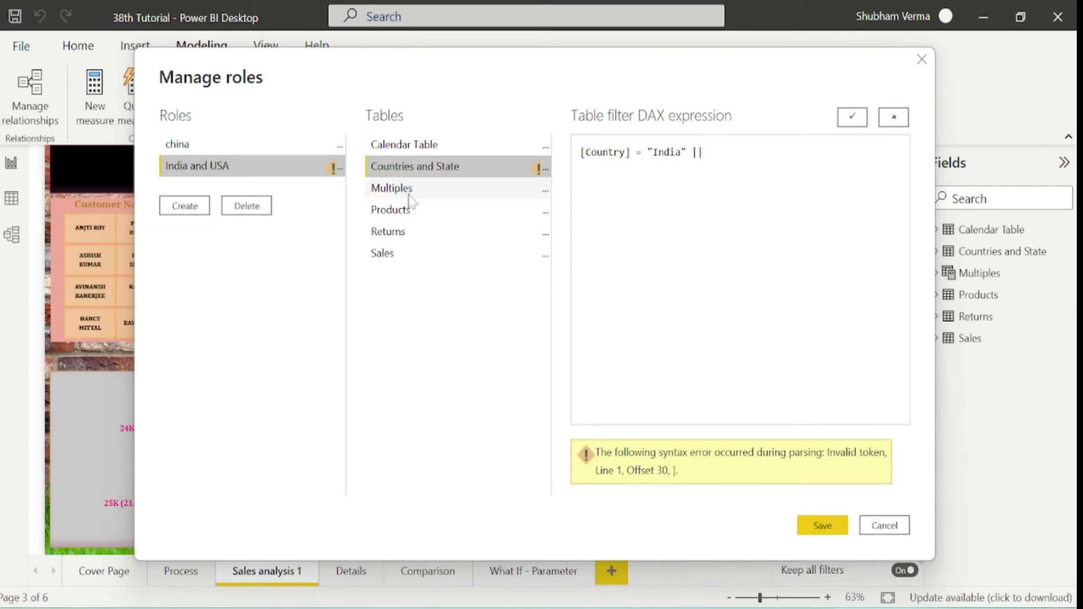
left_click_drag(580, 152, 686, 152)
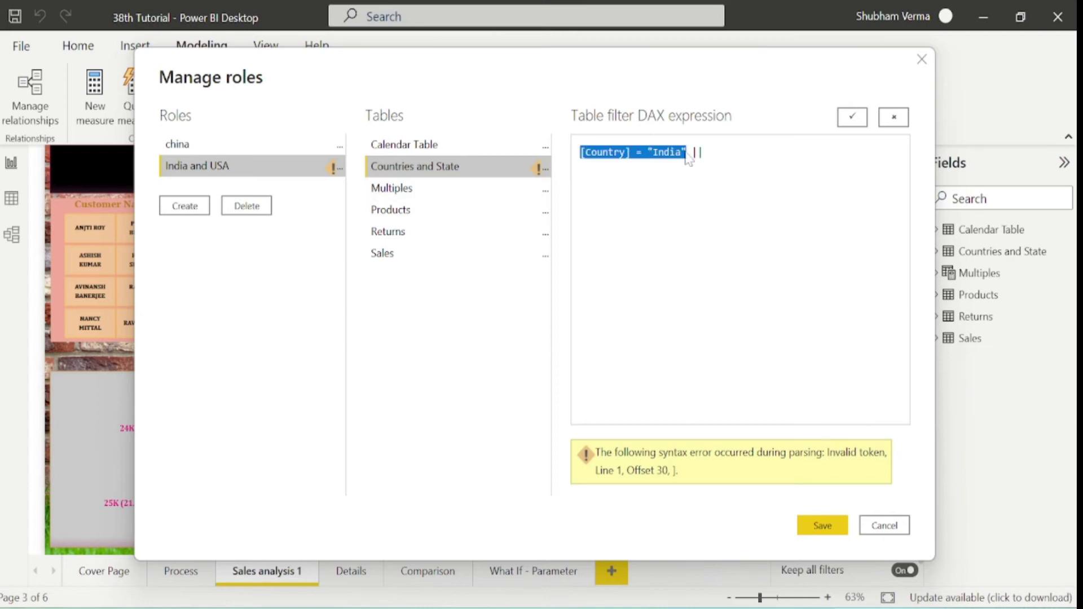
key("ctrl+c")
key("End")
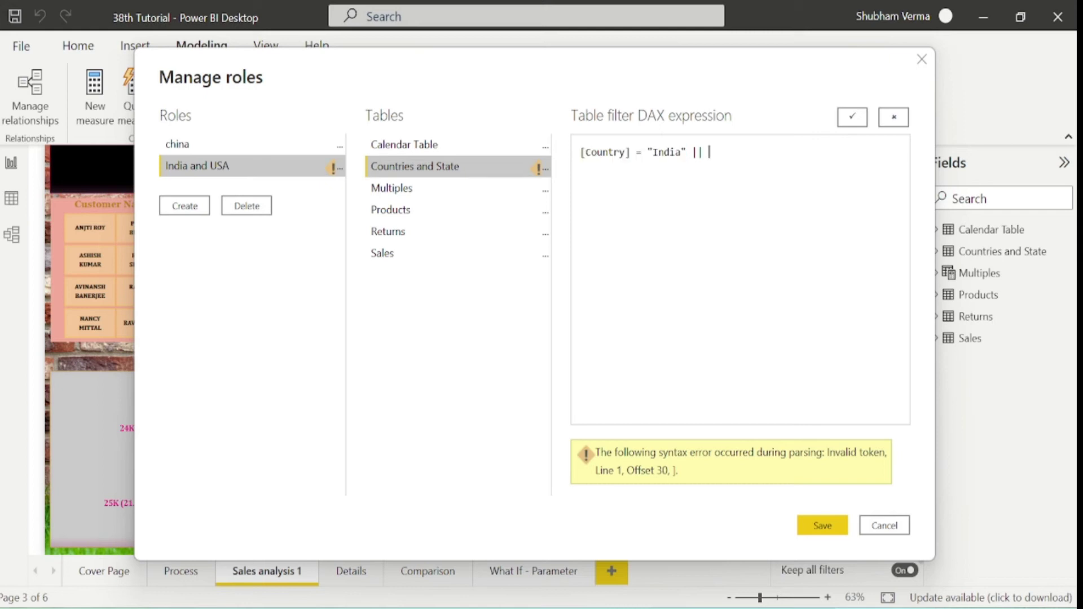
key("ctrl+v")
key("BackSpace")
key("BackSpace")
key("BackSpace")
key("BackSpace")
key("BackSpace")
type("USa")
key("BackSpace")
type("A")
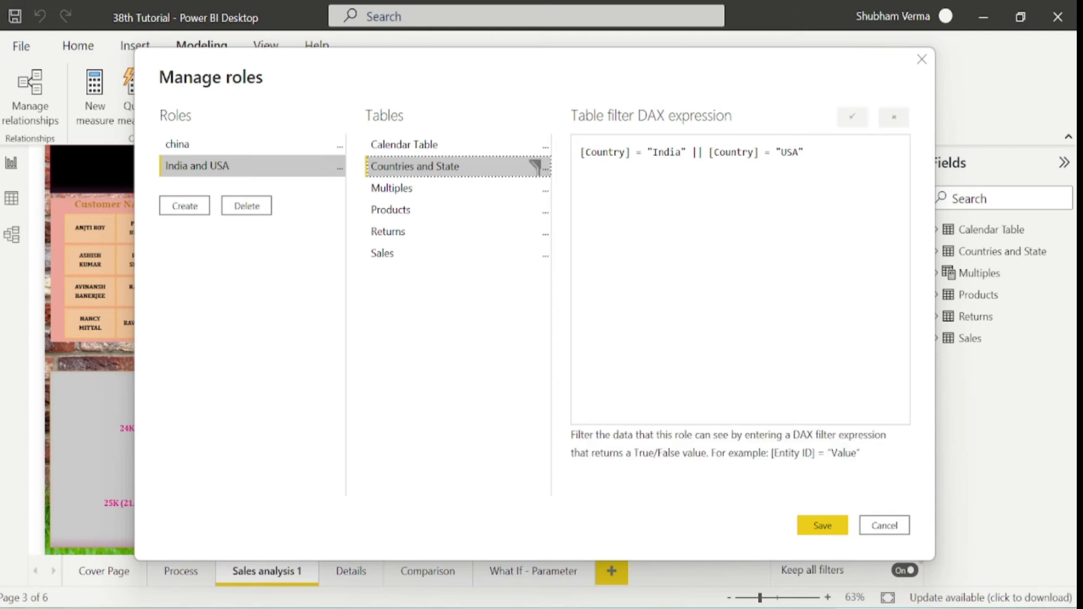
left_click(823, 526)
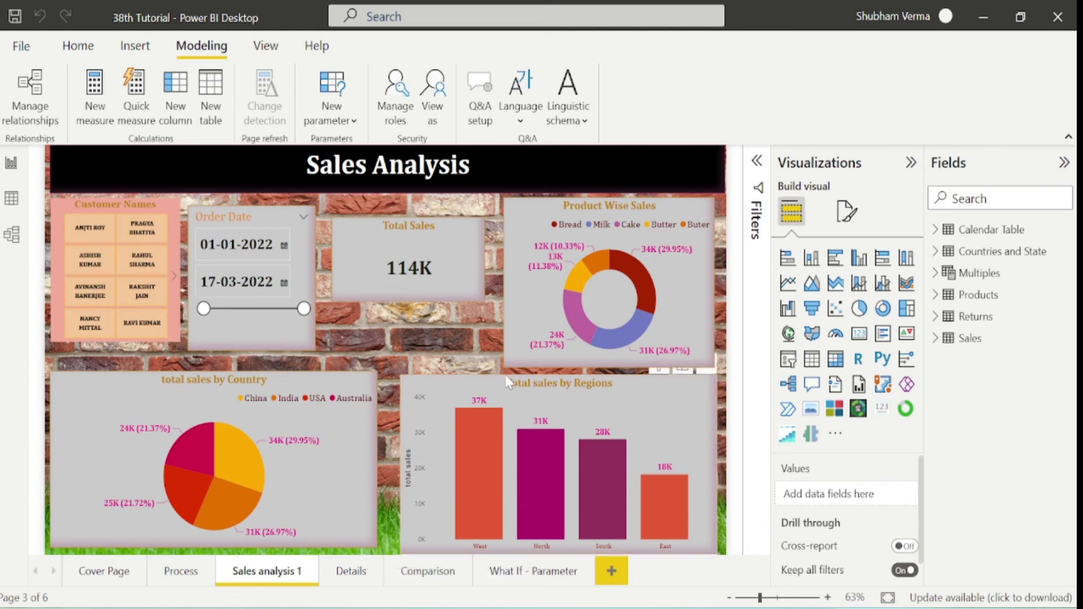
left_click(441, 123)
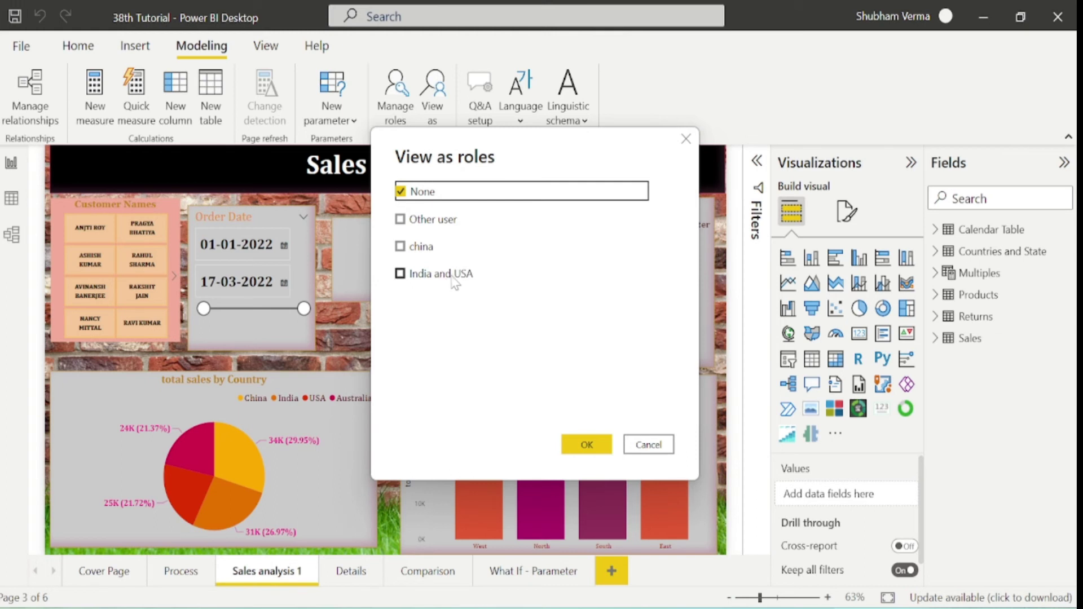
left_click(400, 274)
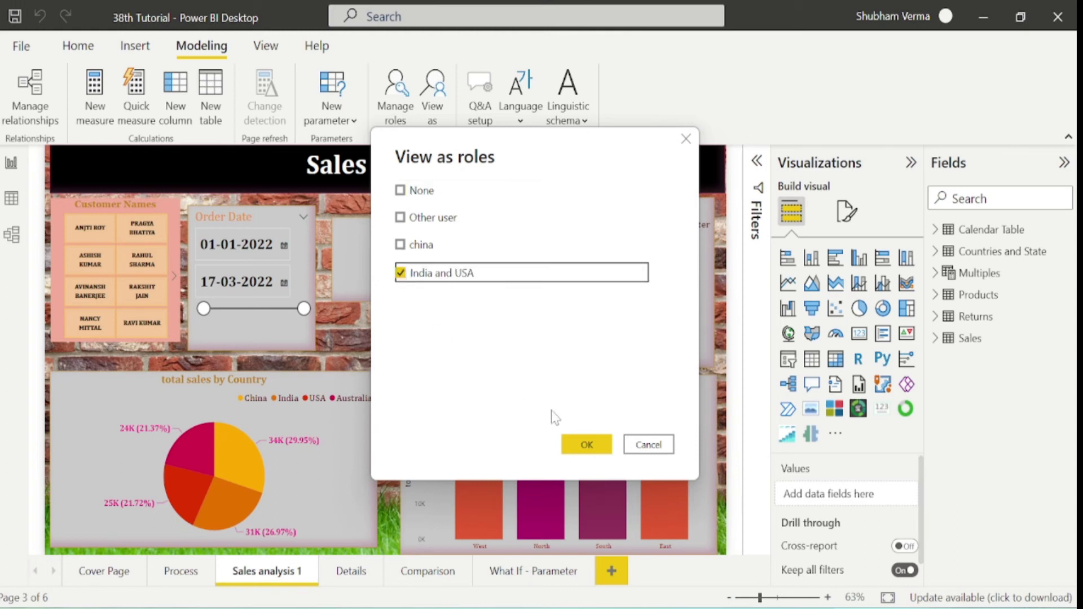
left_click(587, 444)
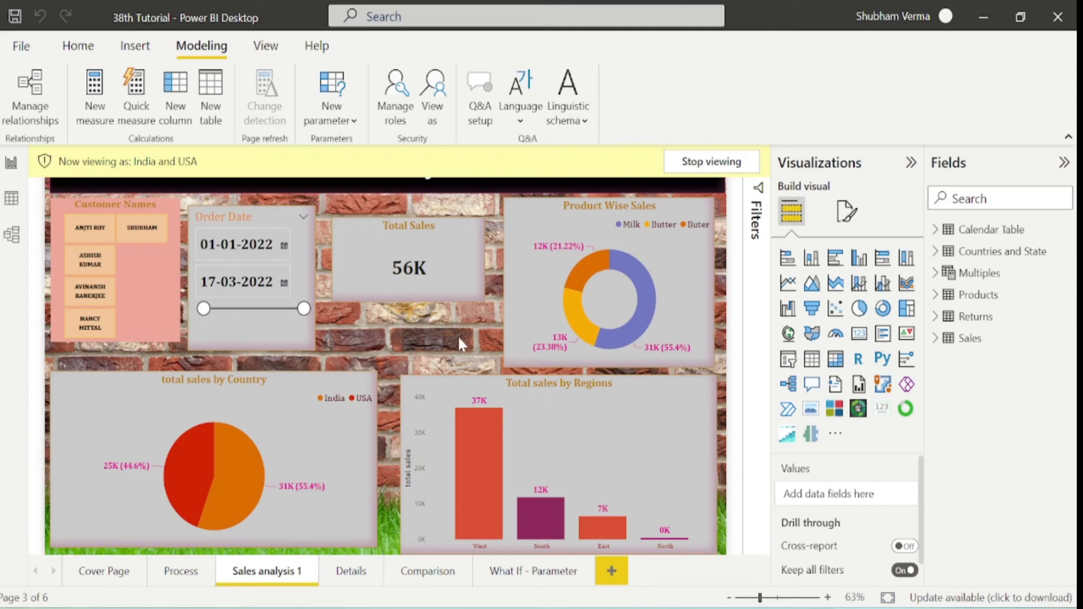
left_click(711, 161)
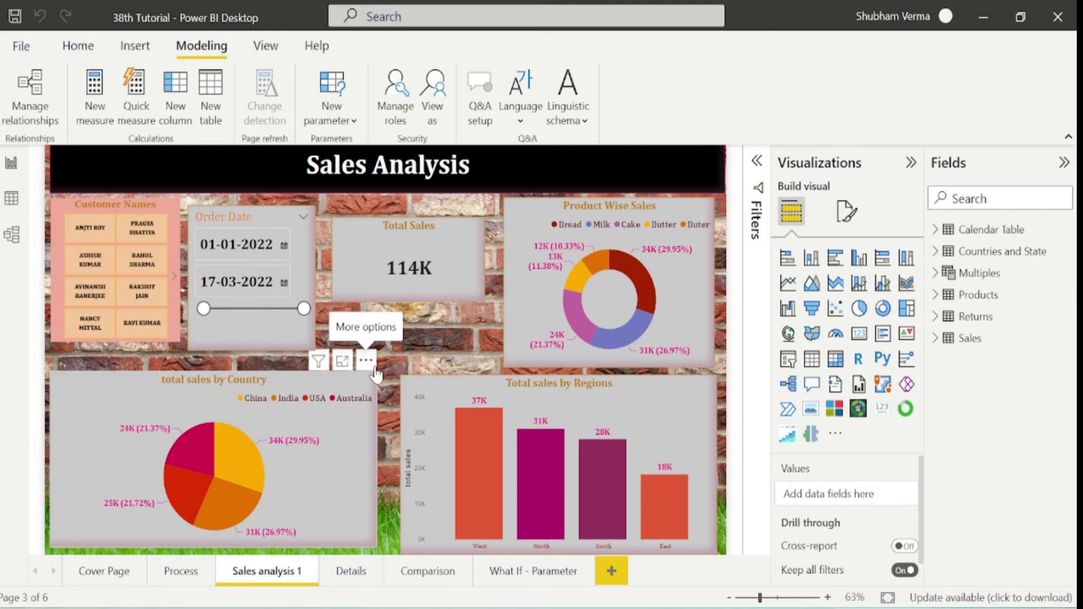
- Save changes, publish the report to My workspace, and open it in Power BI
left_click(78, 46)
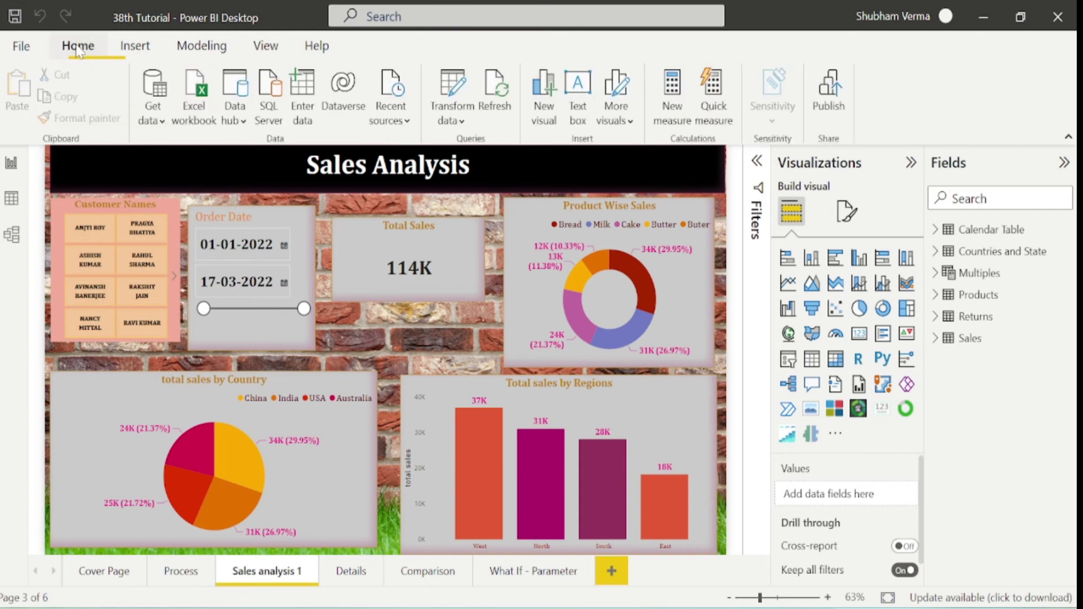
left_click(831, 101)
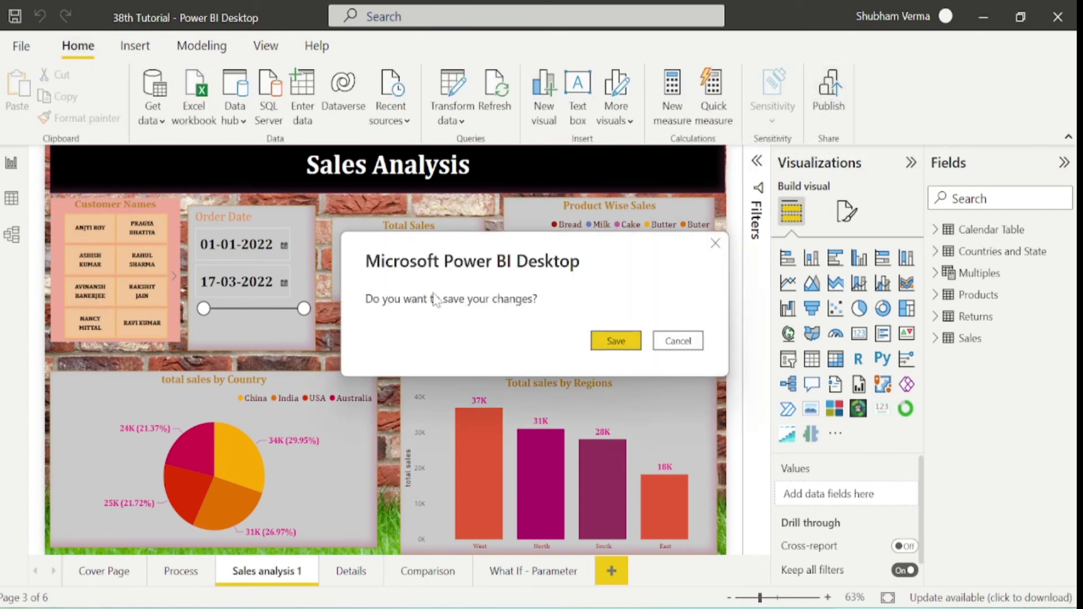
left_click(618, 343)
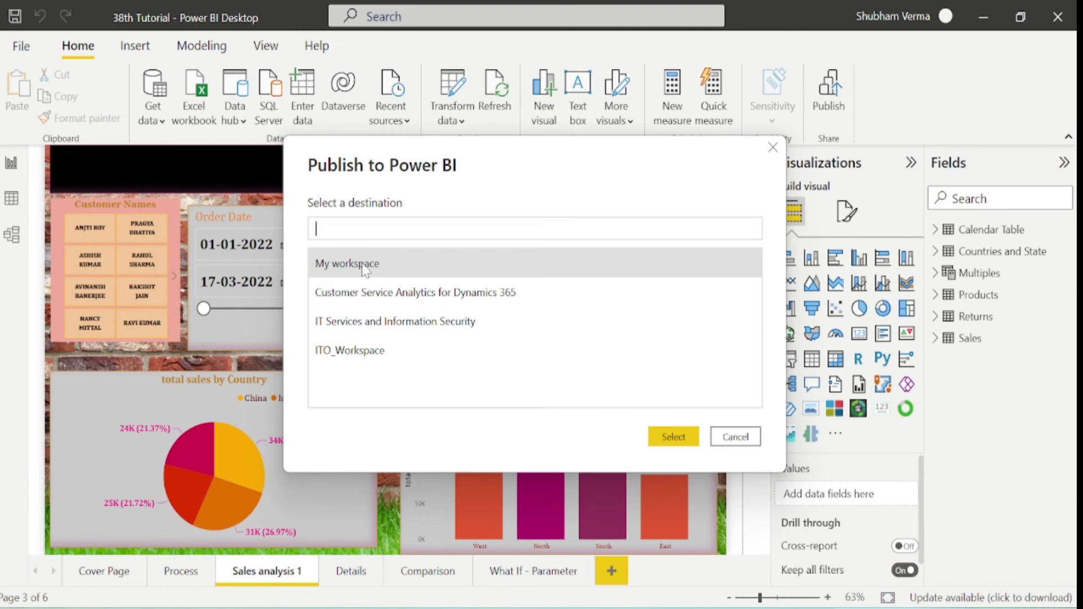
left_click(365, 269)
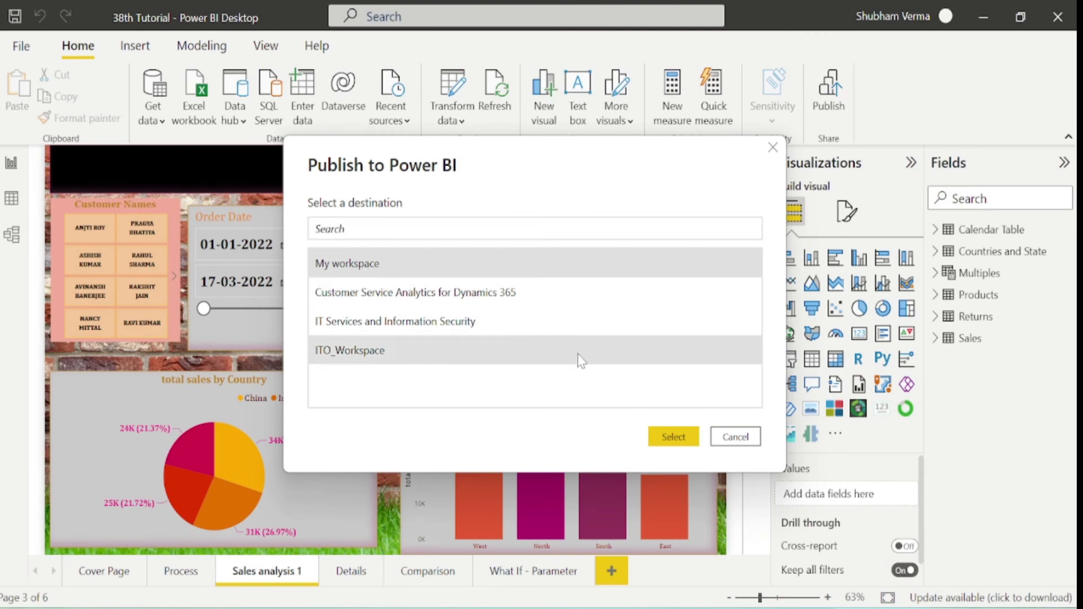
left_click(669, 436)
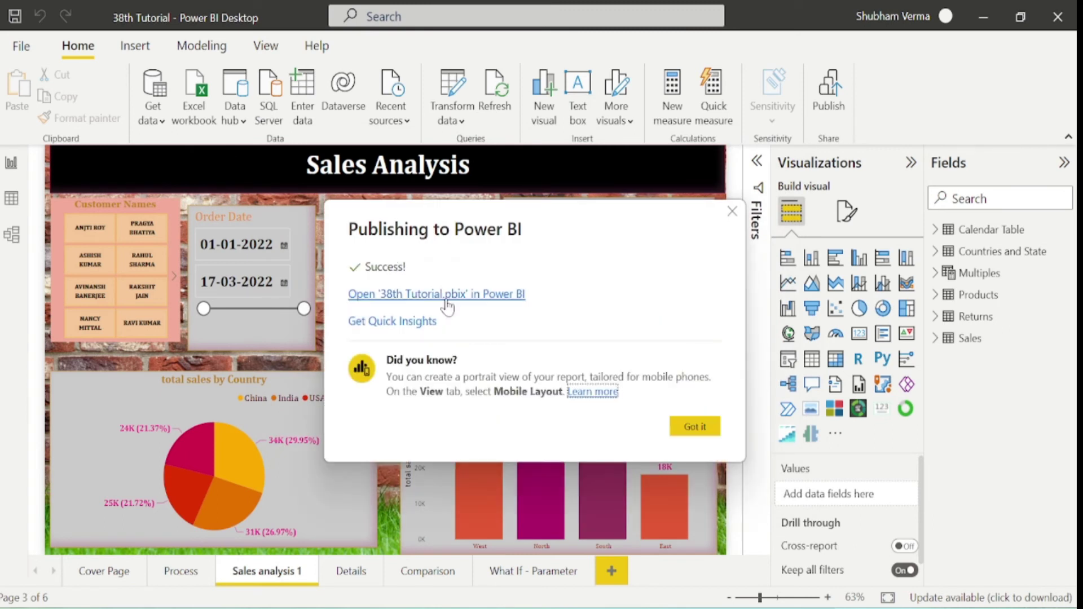
left_click(447, 306)
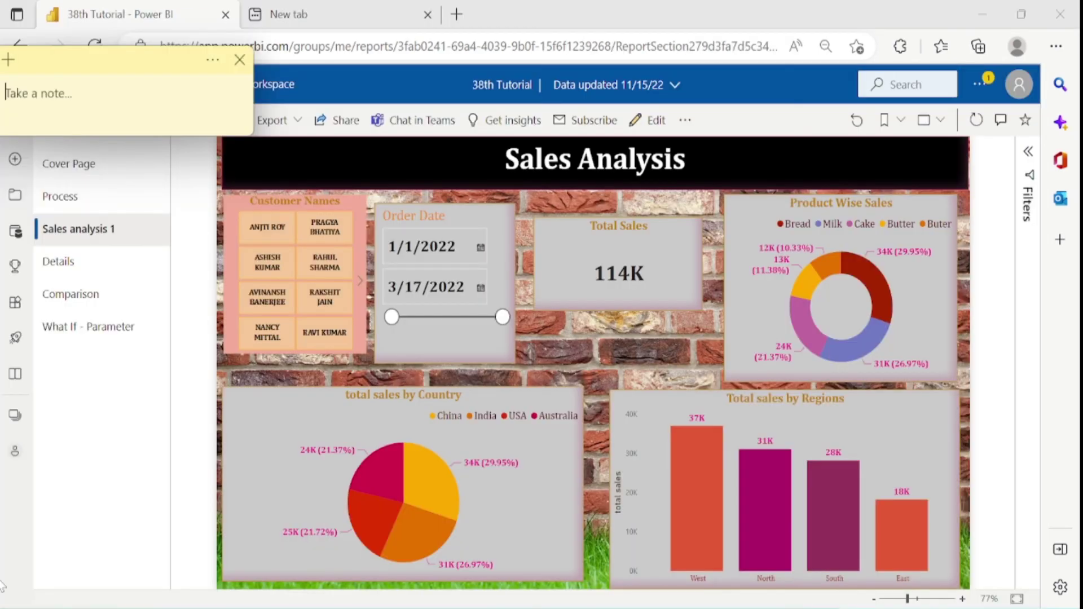
- Go to My workspace and list all items, including the 38th Tutorial report and dataset
left_click(17, 450)
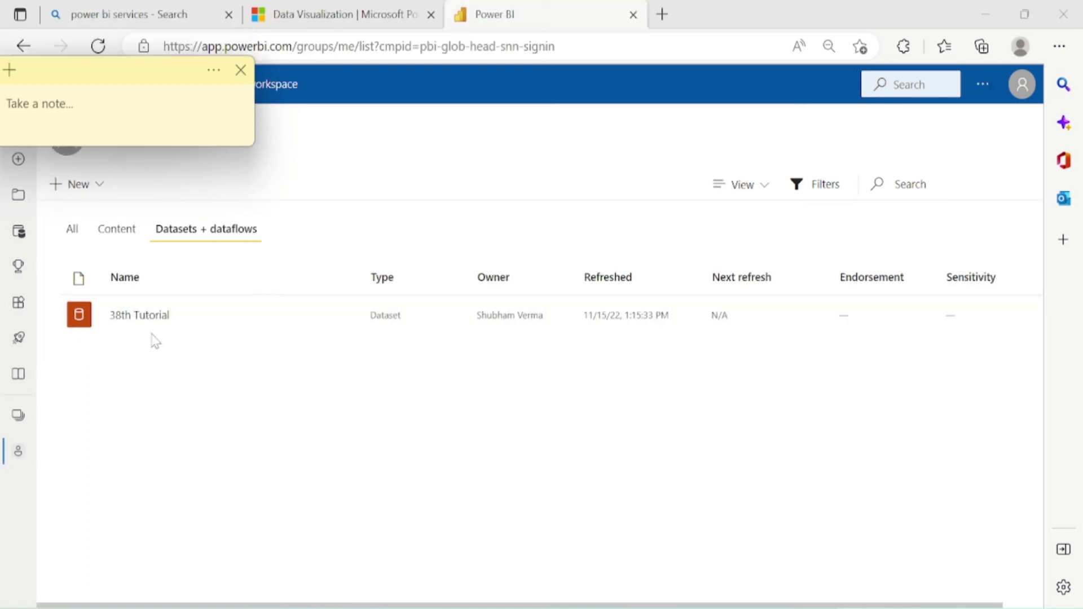
left_click(74, 236)
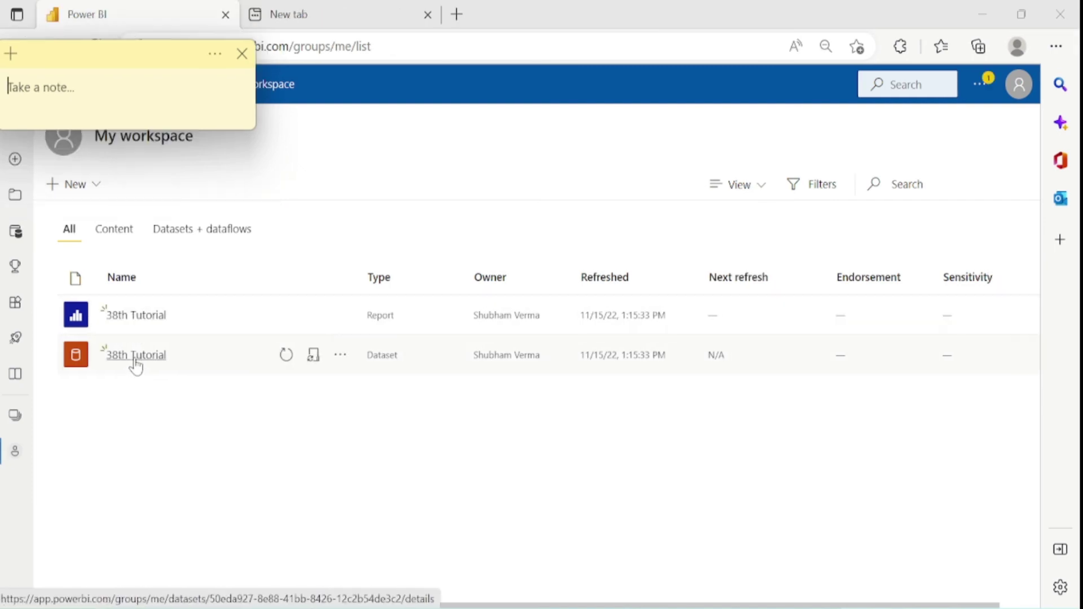
- Open Security for the 38th Tutorial dataset and select the India and USA role
left_click(341, 356)
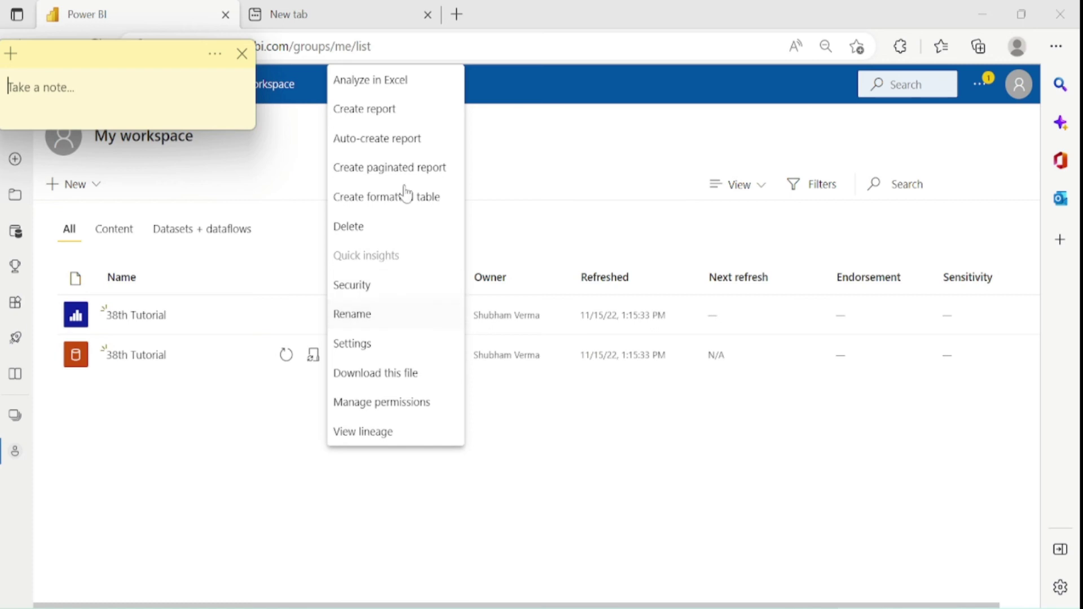
left_click(381, 296)
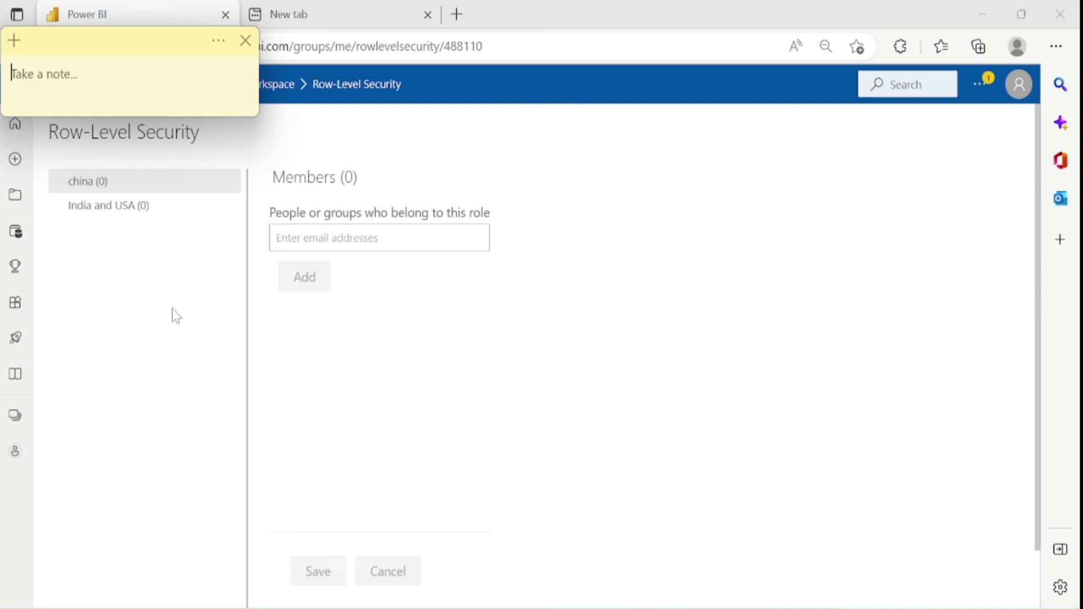
left_click(130, 213)
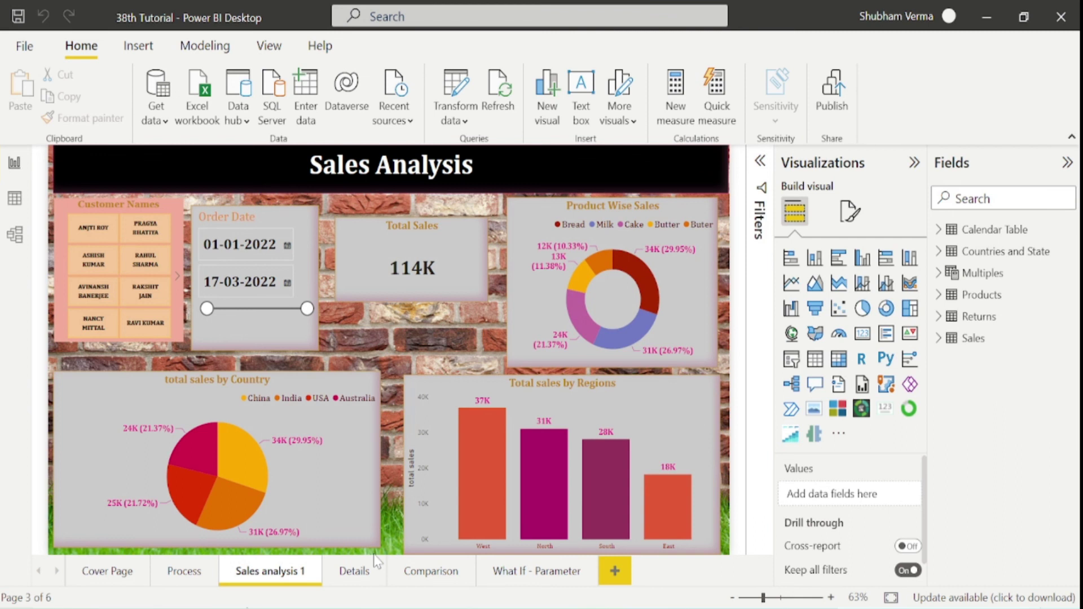
- Go to the Cover Page showing the Report Building (Part -9) 38th Class Tutorial title
left_click(103, 573)
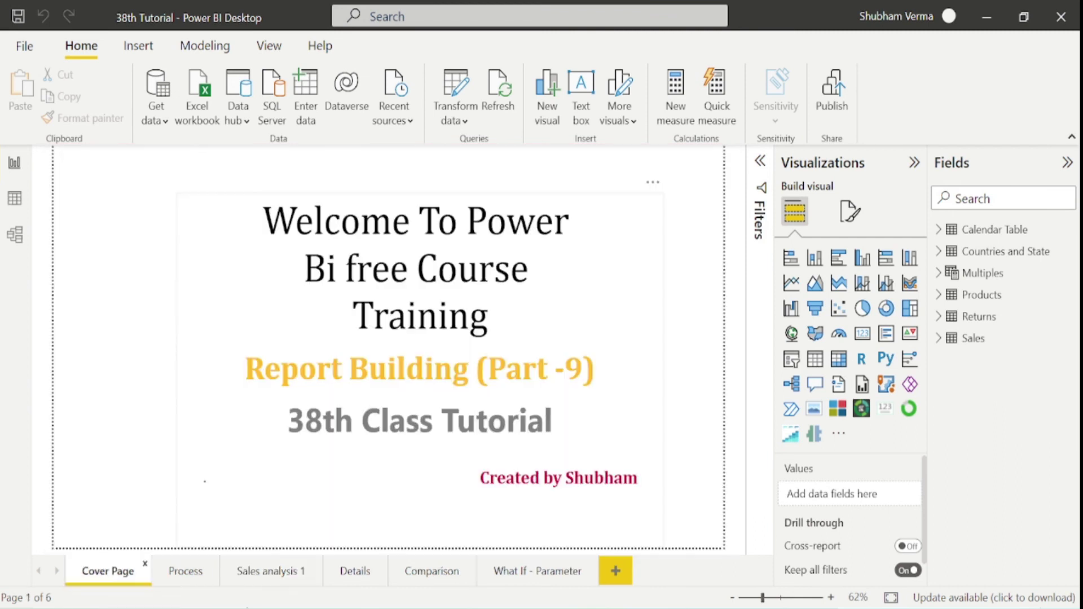